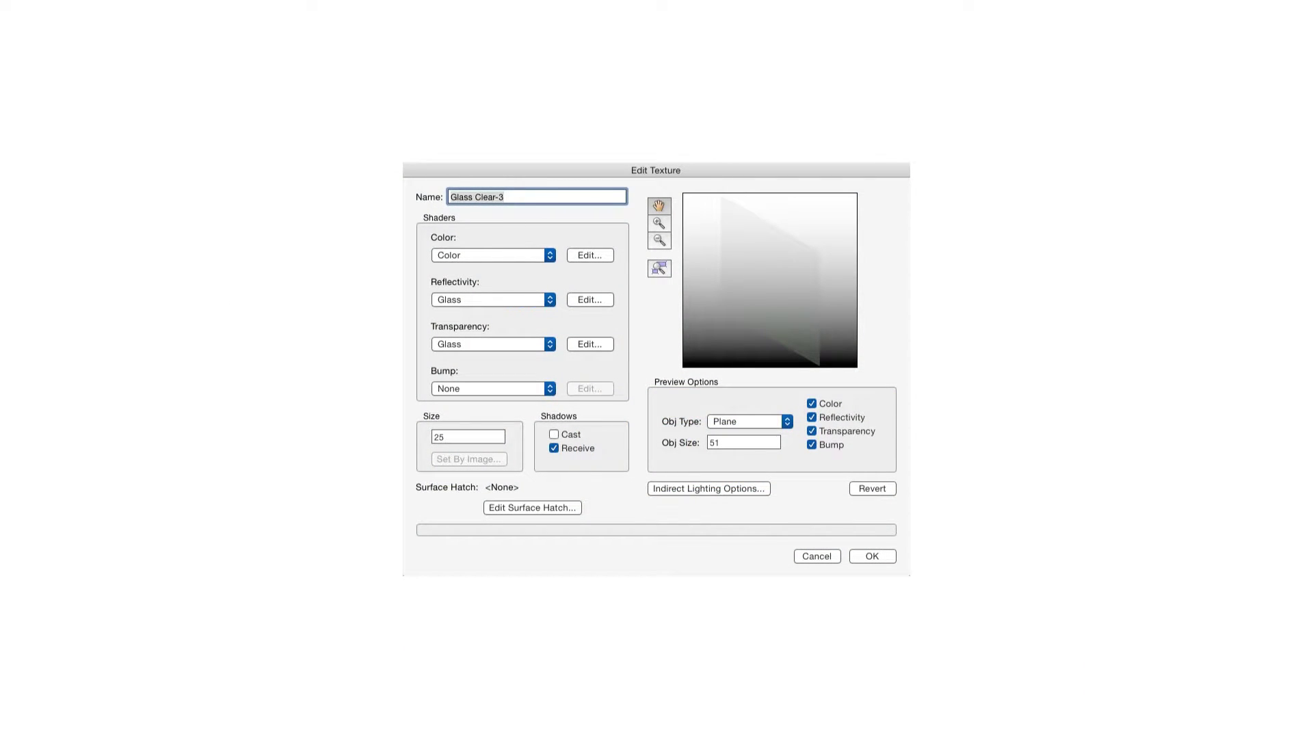
Step: Open Glass Clear-3's transparency settings, showing 96% transmission and 20% blurriness
click(590, 343)
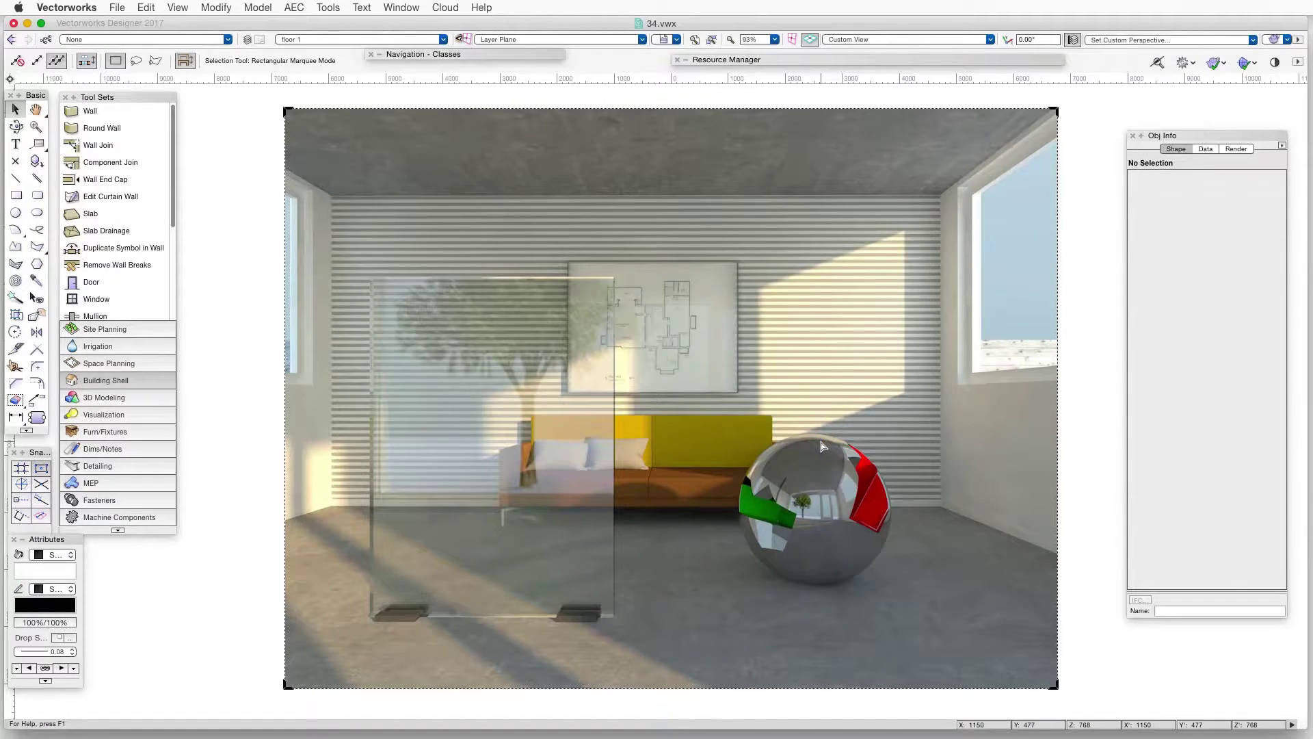
Step: Locate the chrome sphere's texture in the Resource Manager
right_click(822, 446)
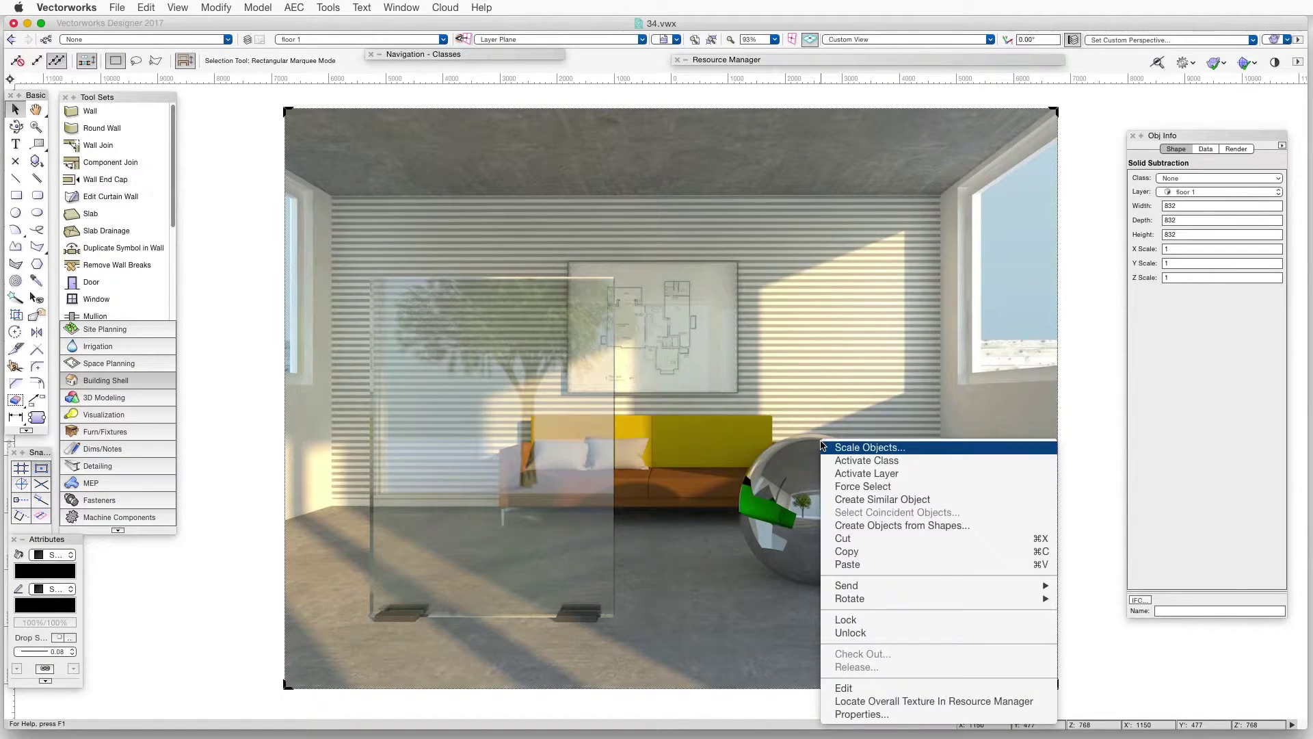
click(907, 702)
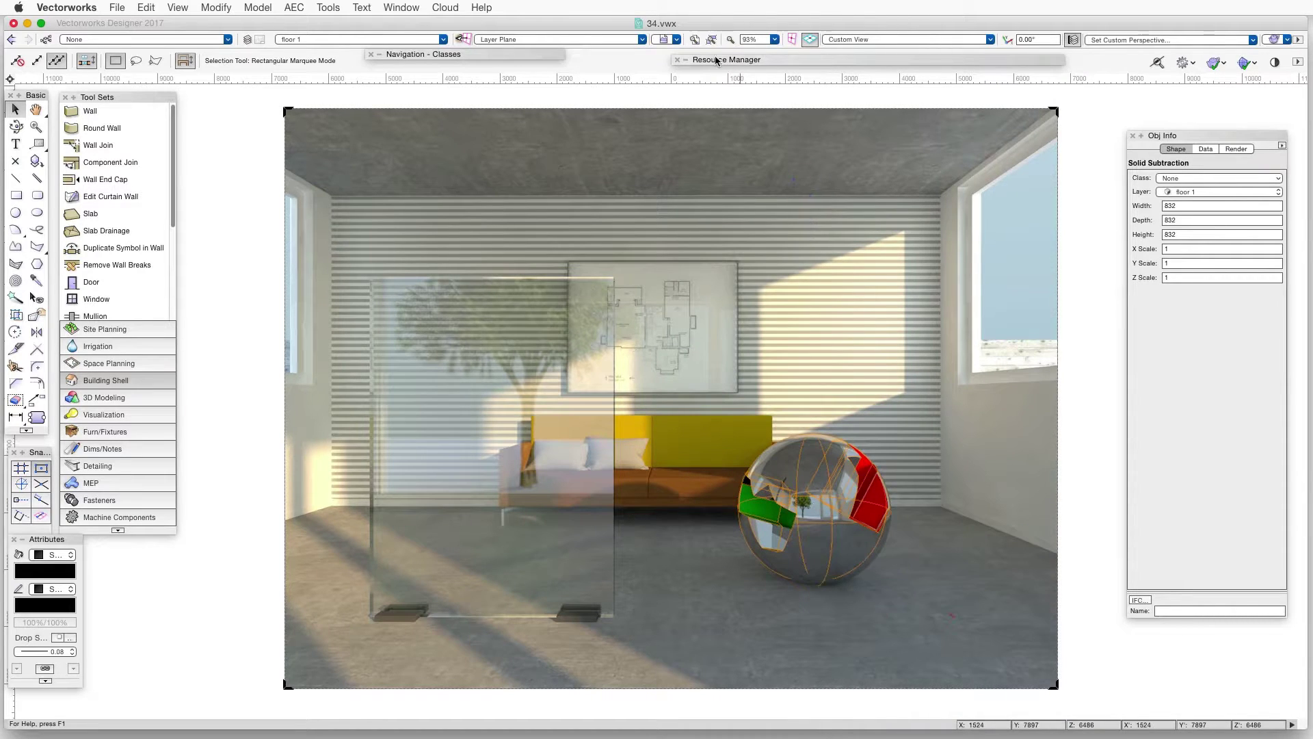
mouse_move(716, 60)
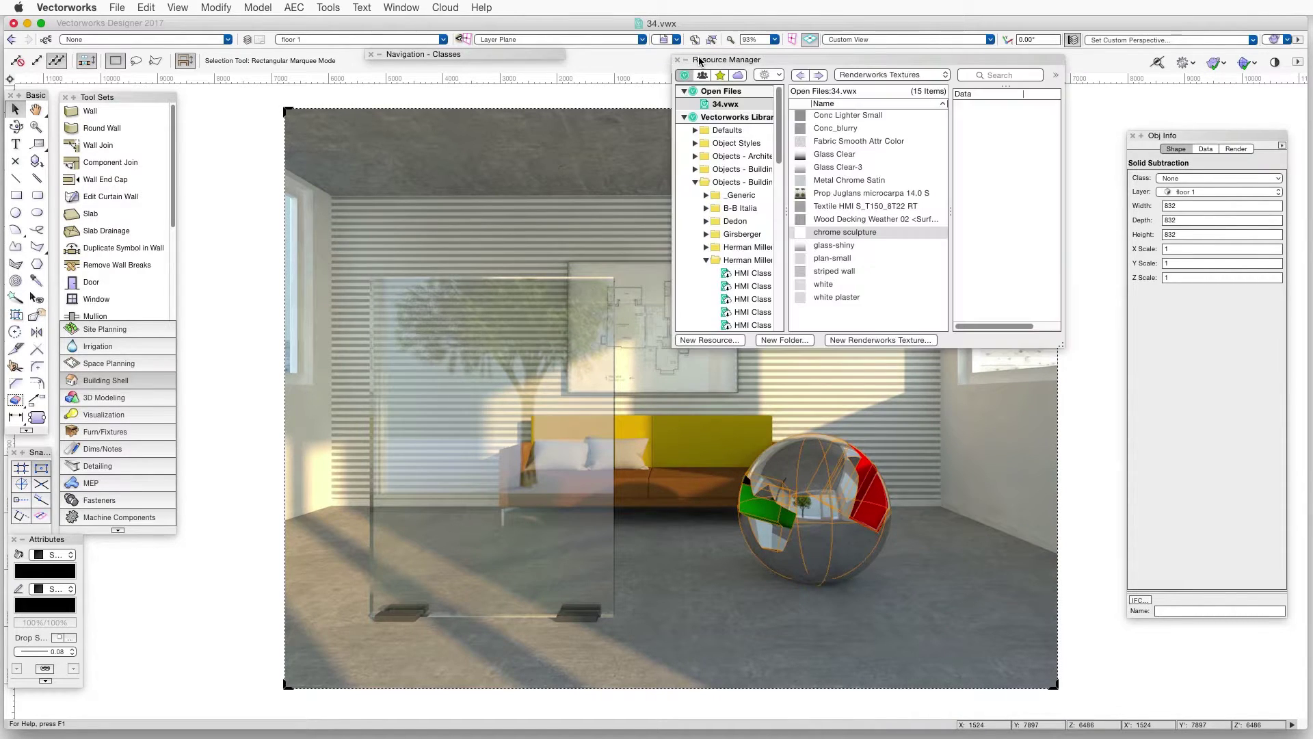
Step: Set the chrome sculpture texture's mirror reflection blurriness to 15 and apply it
right_click(881, 230)
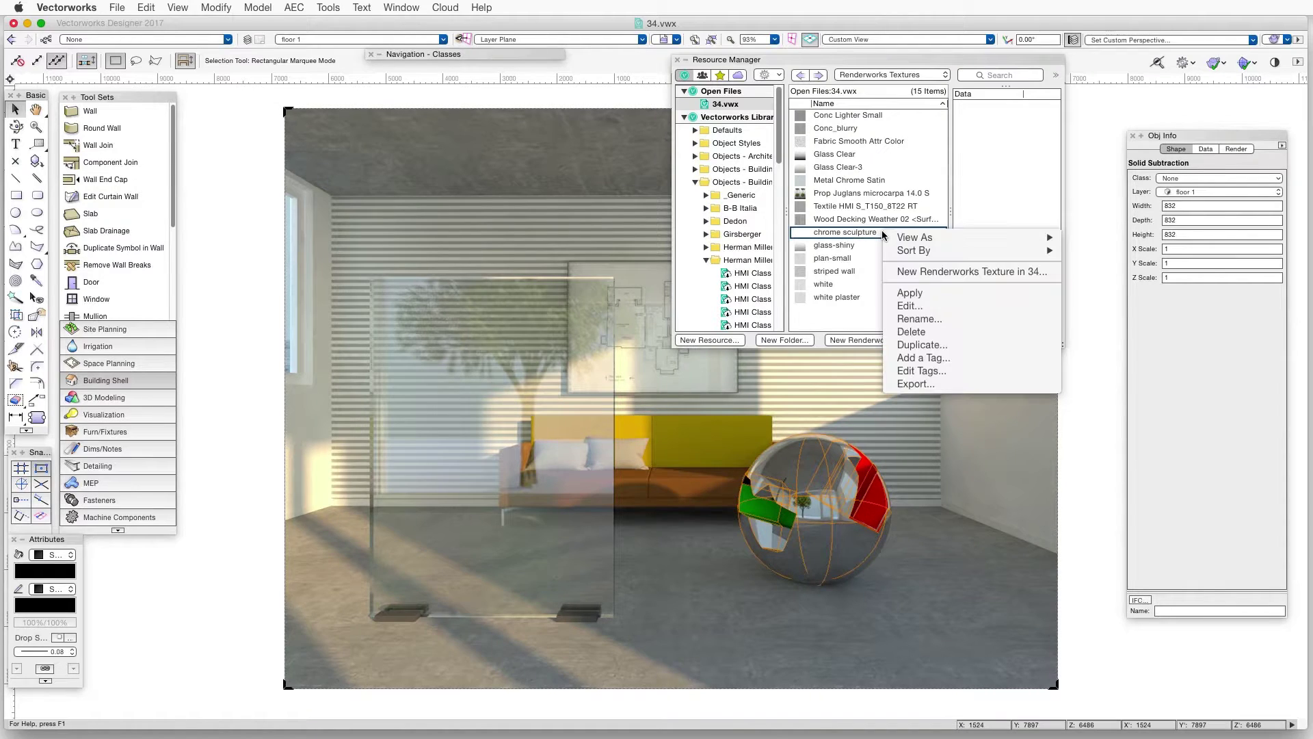
click(905, 305)
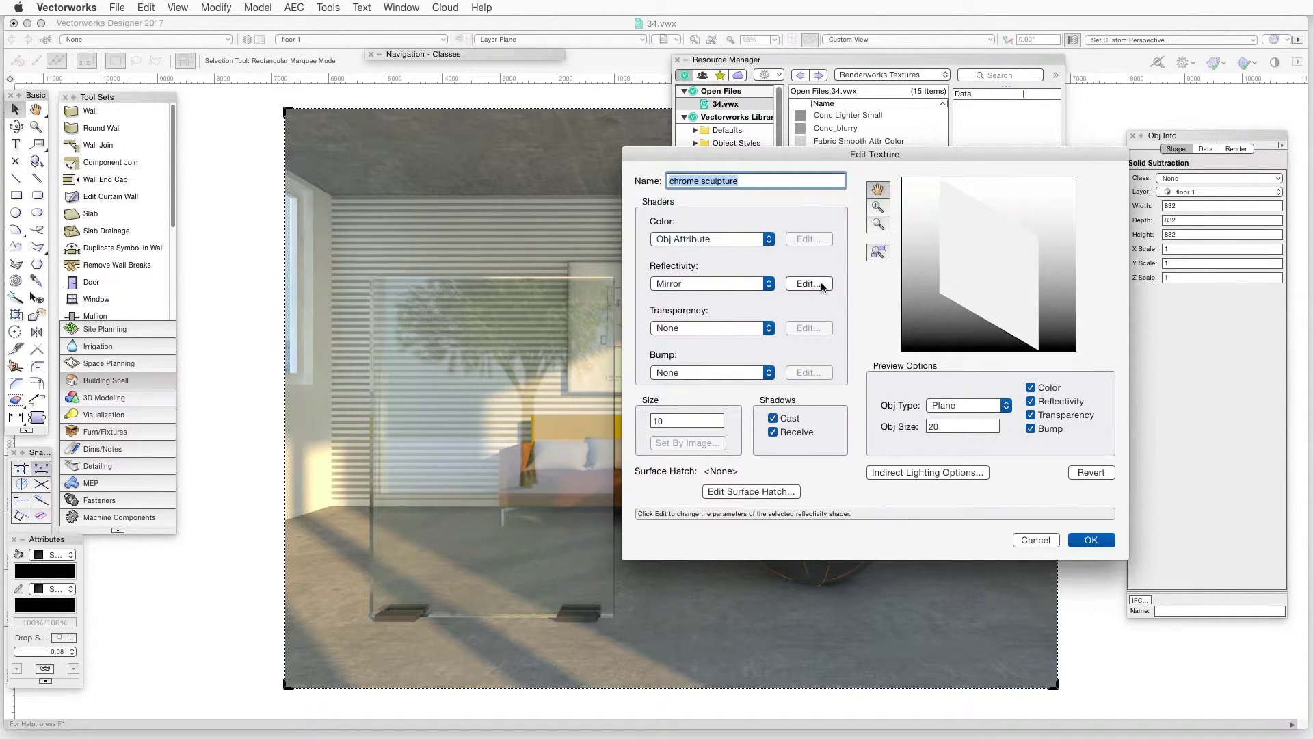
click(822, 286)
click(891, 281)
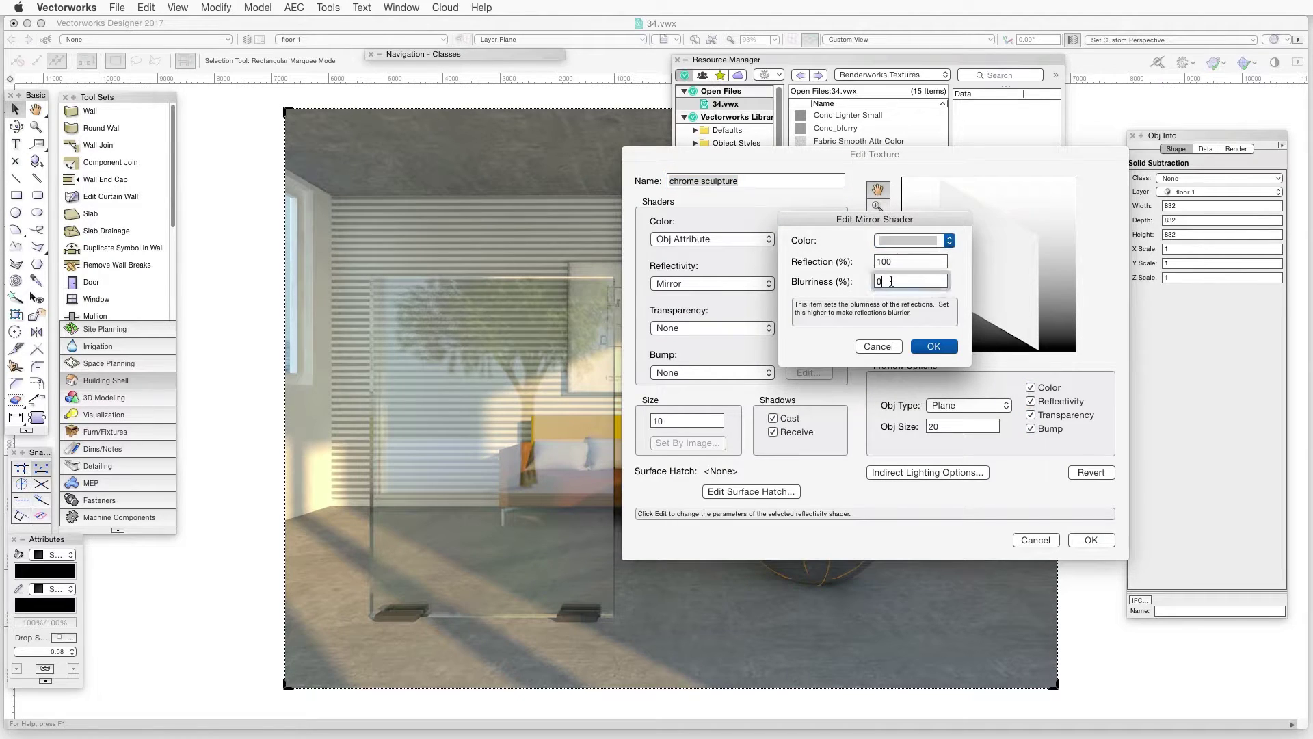
key(BackSpace)
text(1)
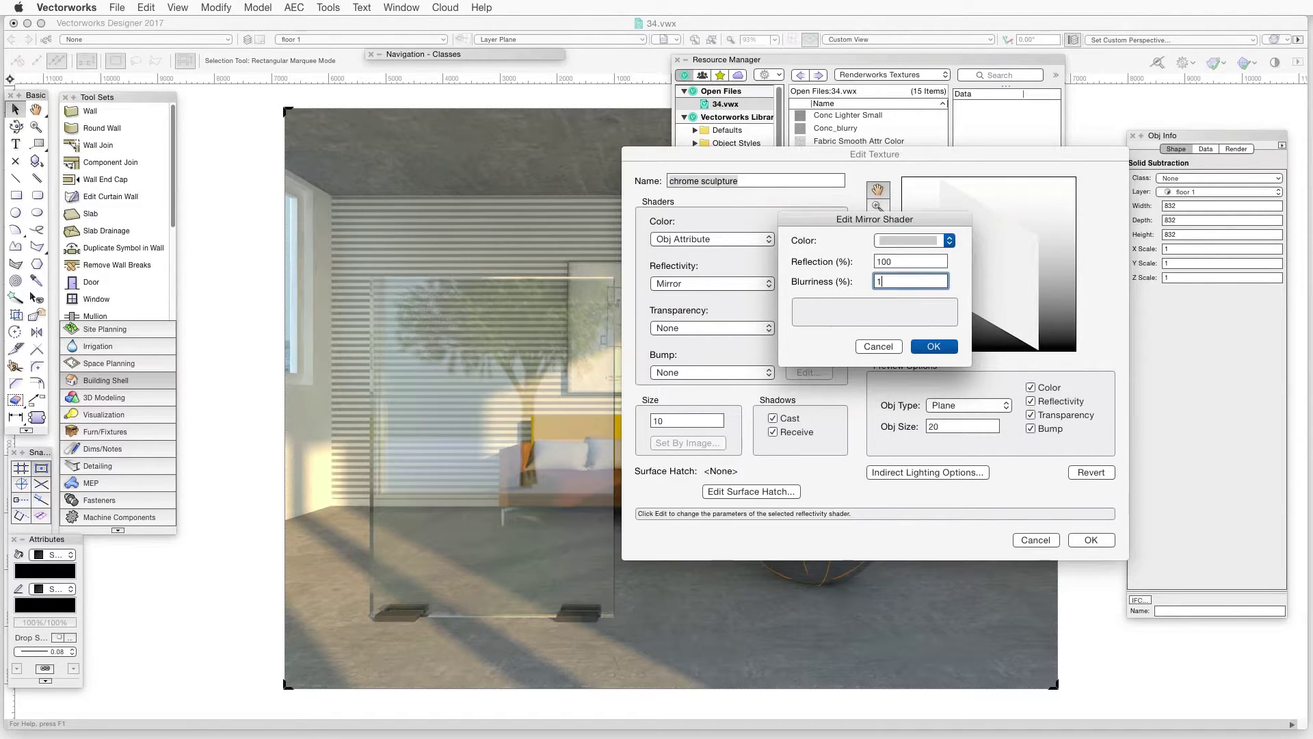
text(5)
click(944, 348)
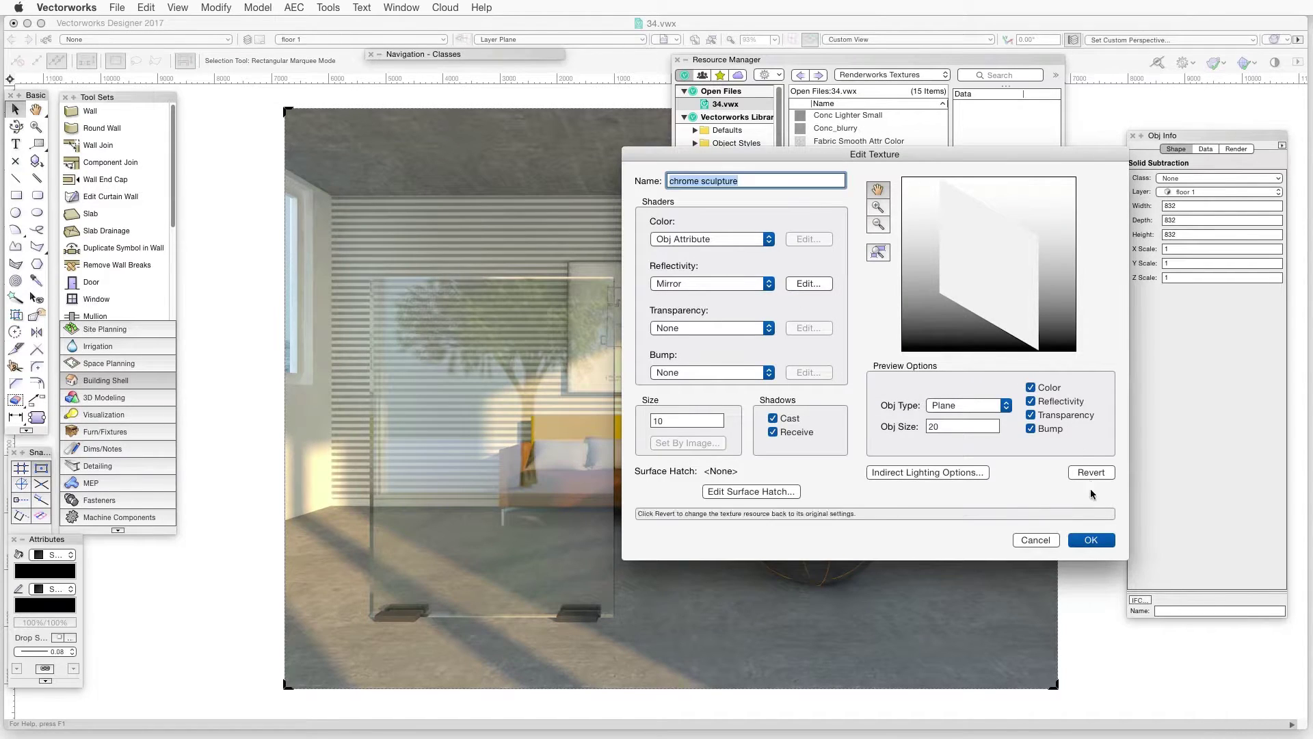
click(1092, 538)
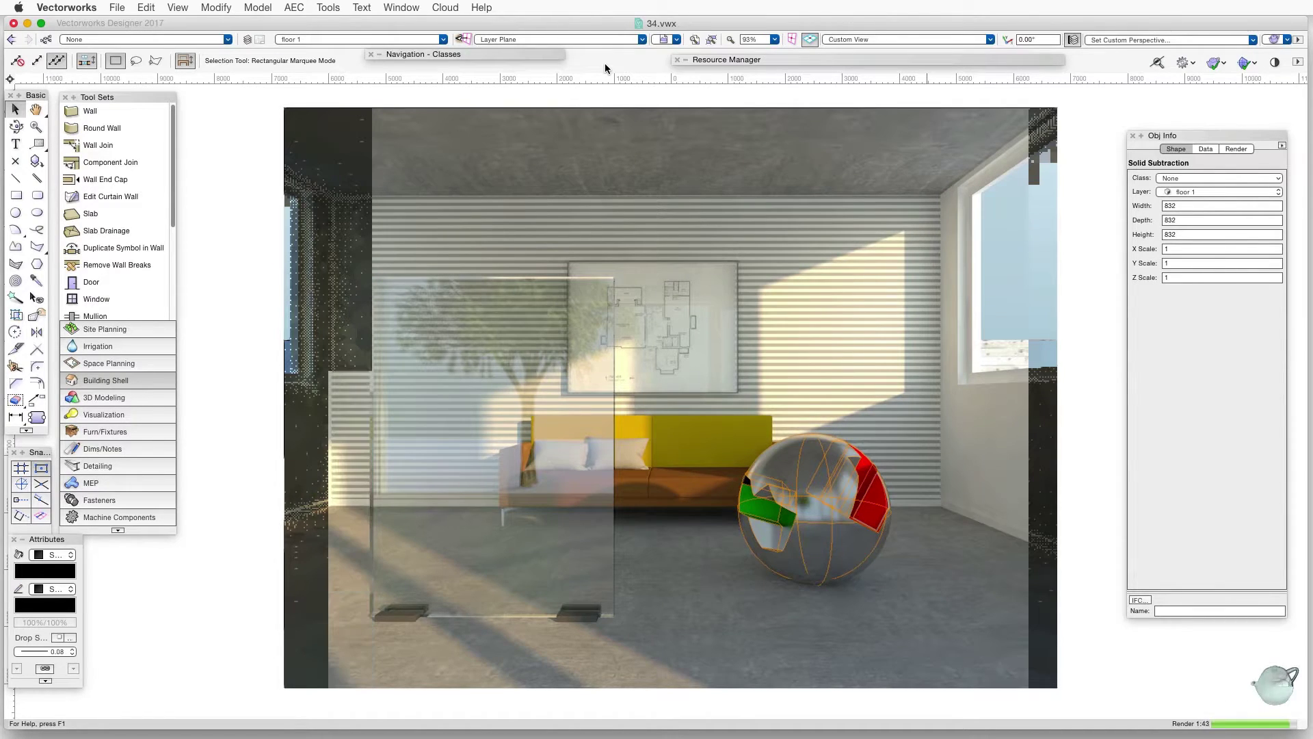
Step: Deselect the chrome sphere once the re-render with blurred reflections completes
click(594, 99)
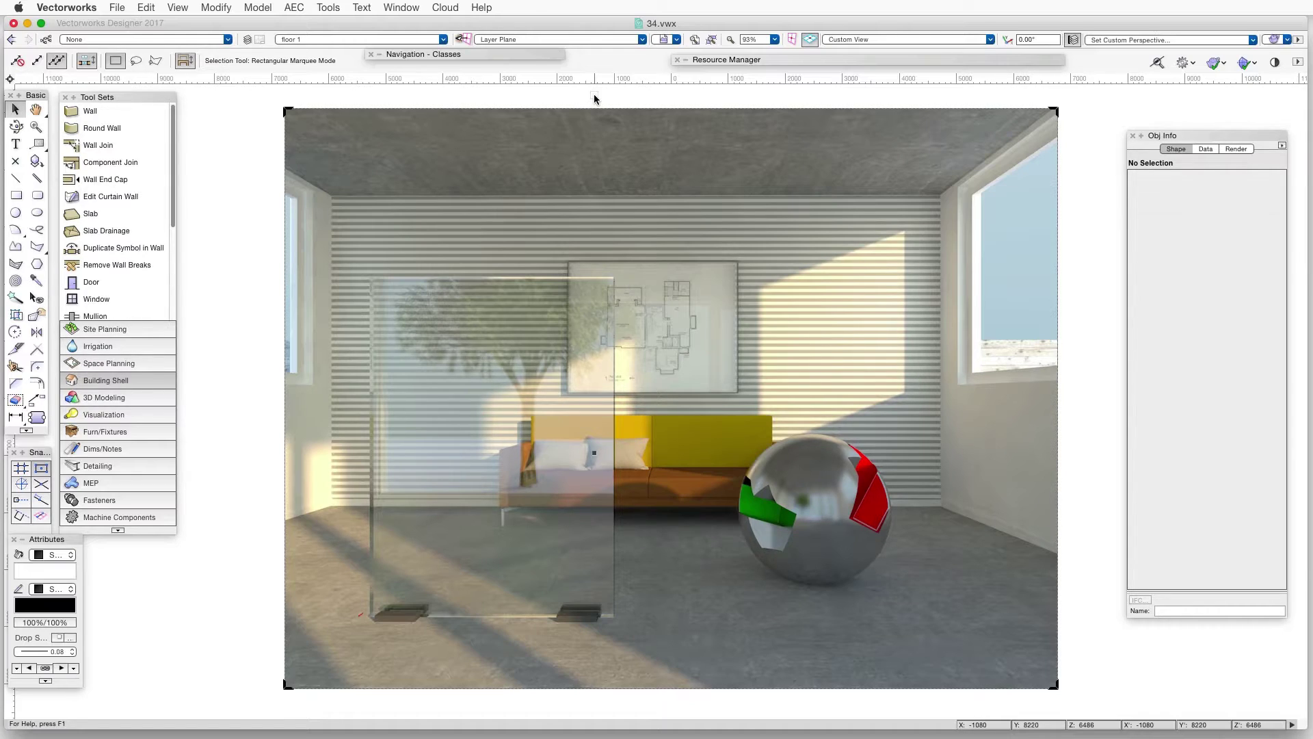
Step: Locate the glass panel's Glass Clear-3 texture in the Resource Manager
right_click(614, 409)
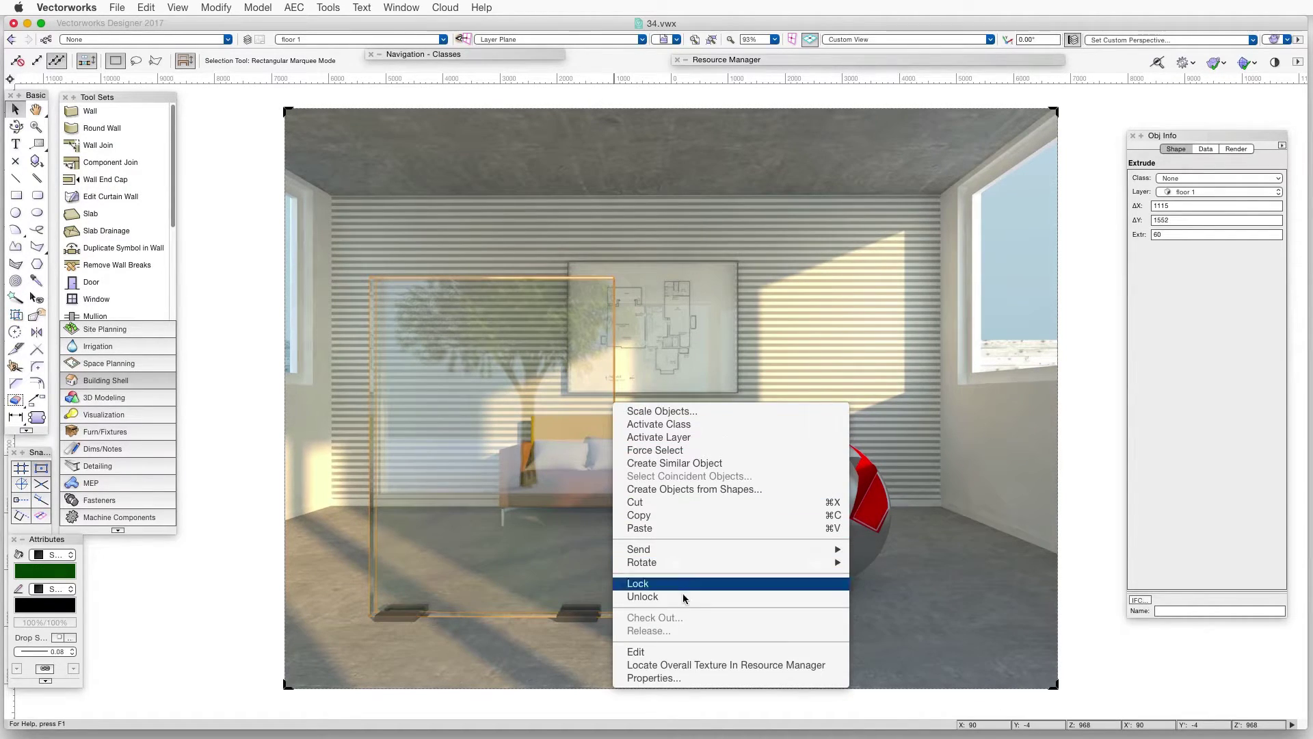
click(717, 667)
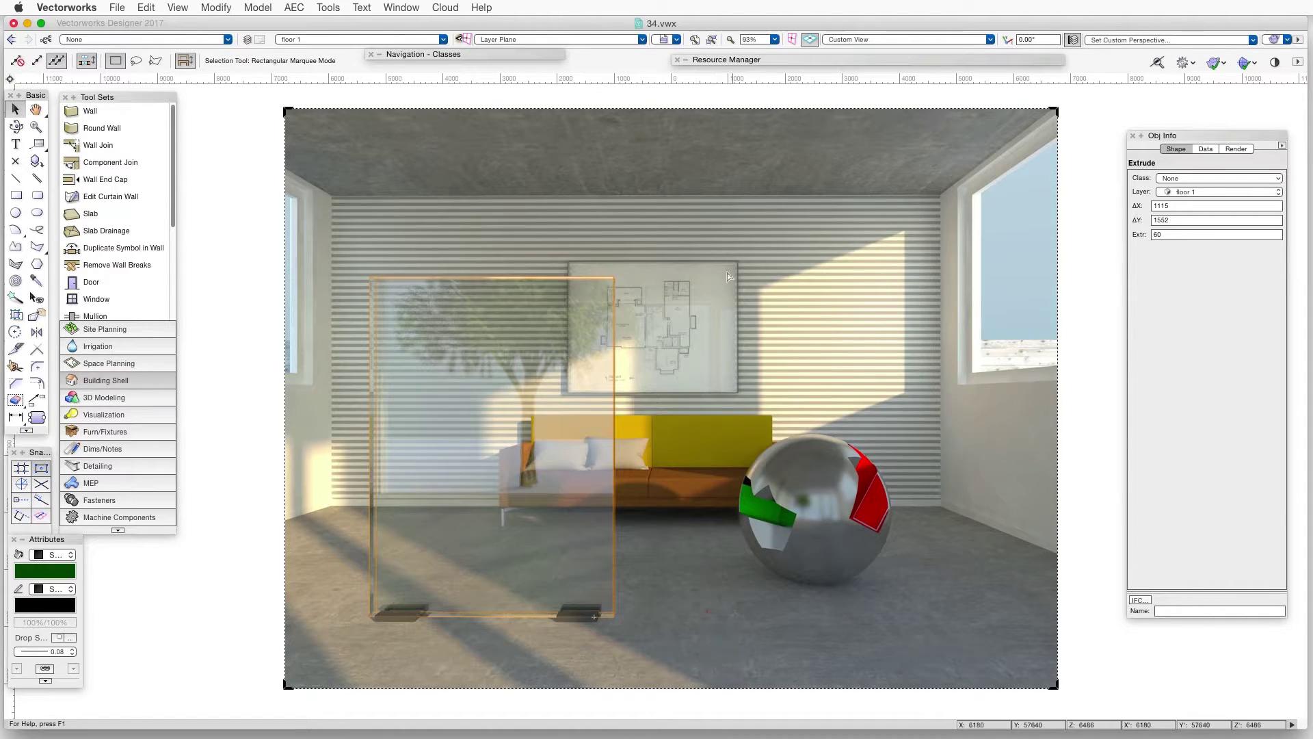
mouse_move(754, 60)
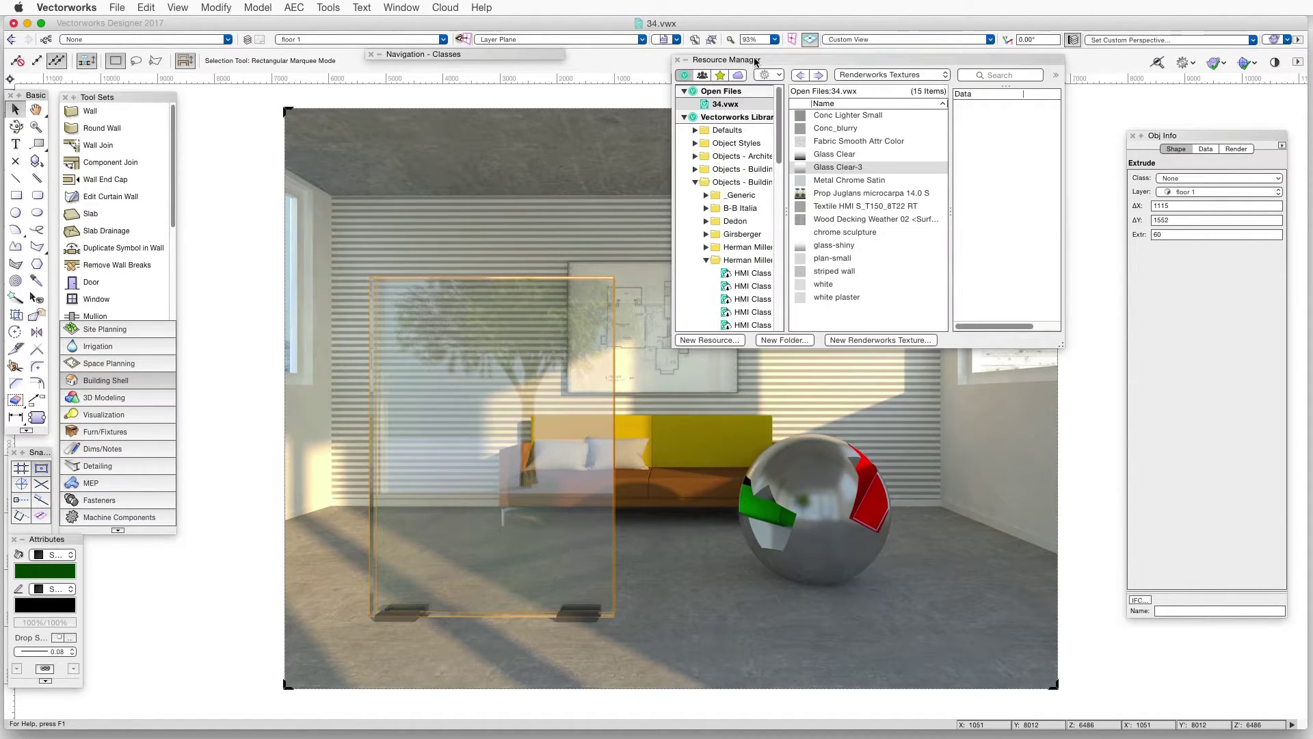
Step: Set Glass Clear-3 transparency blurriness to 5% and apply the texture
right_click(855, 170)
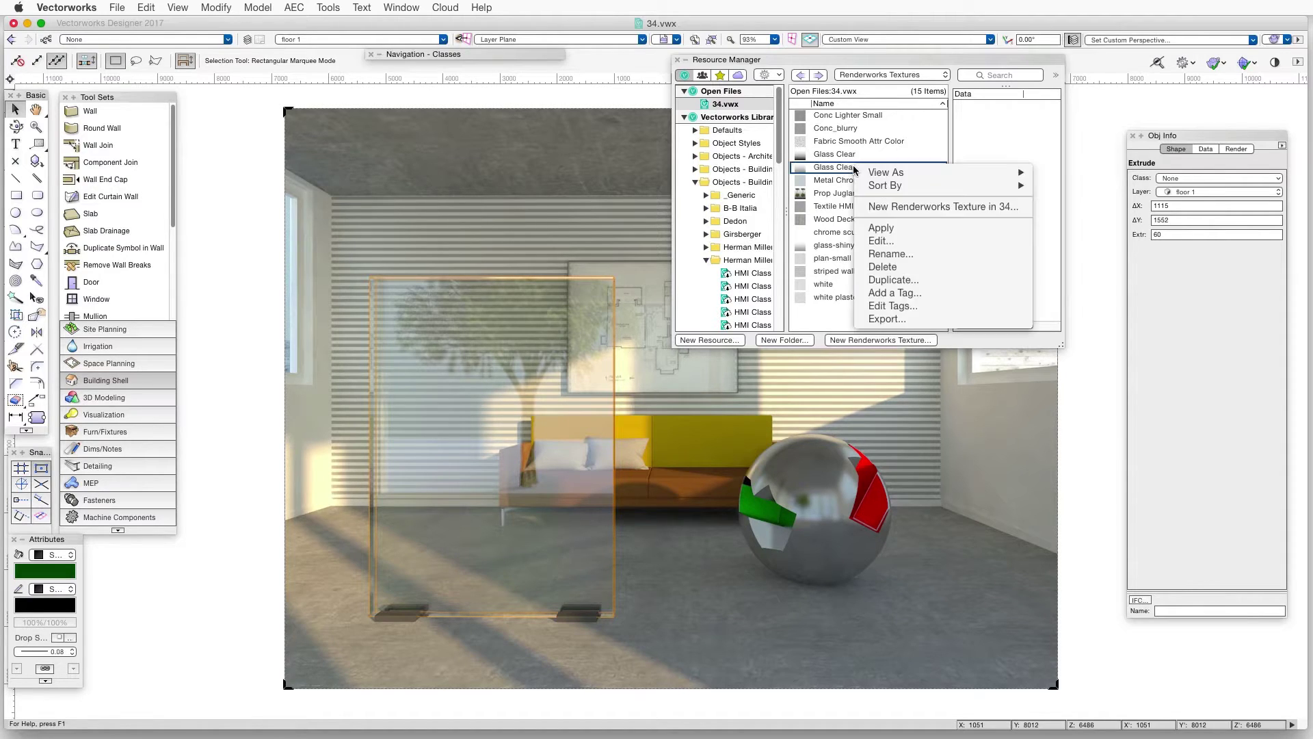
click(883, 241)
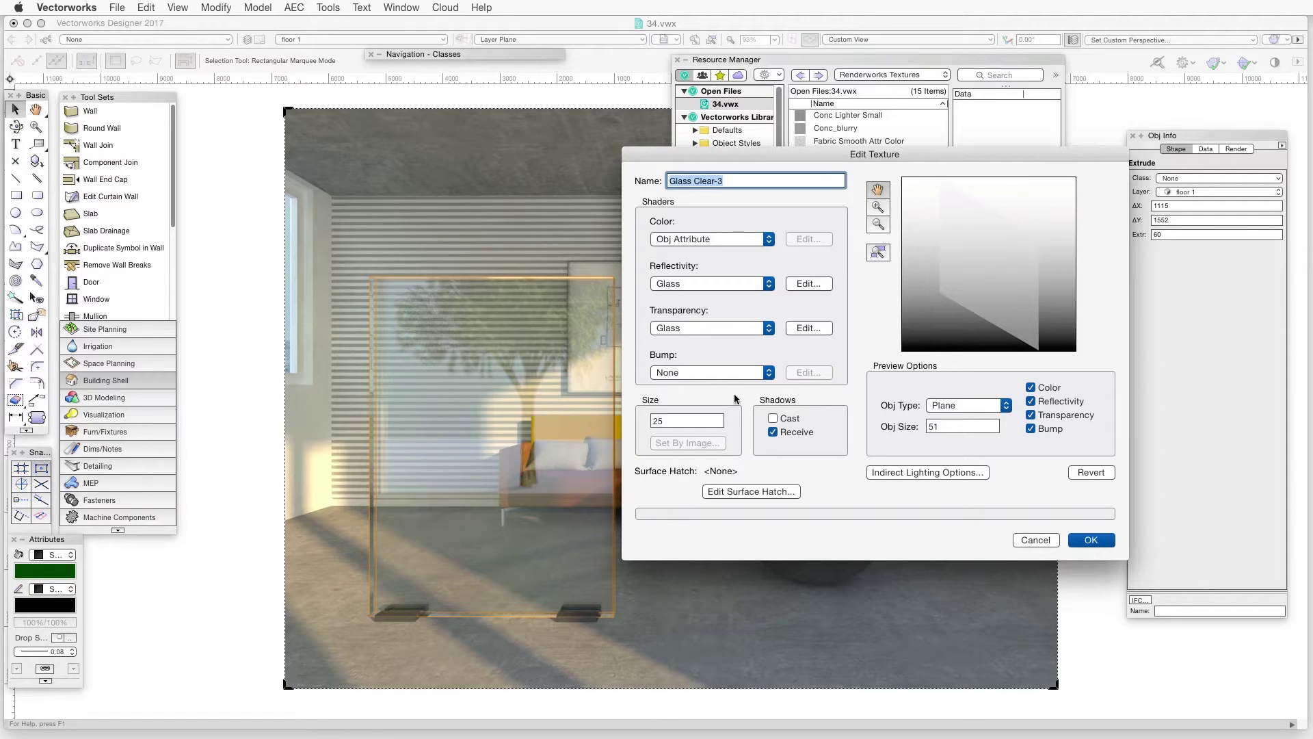
click(809, 329)
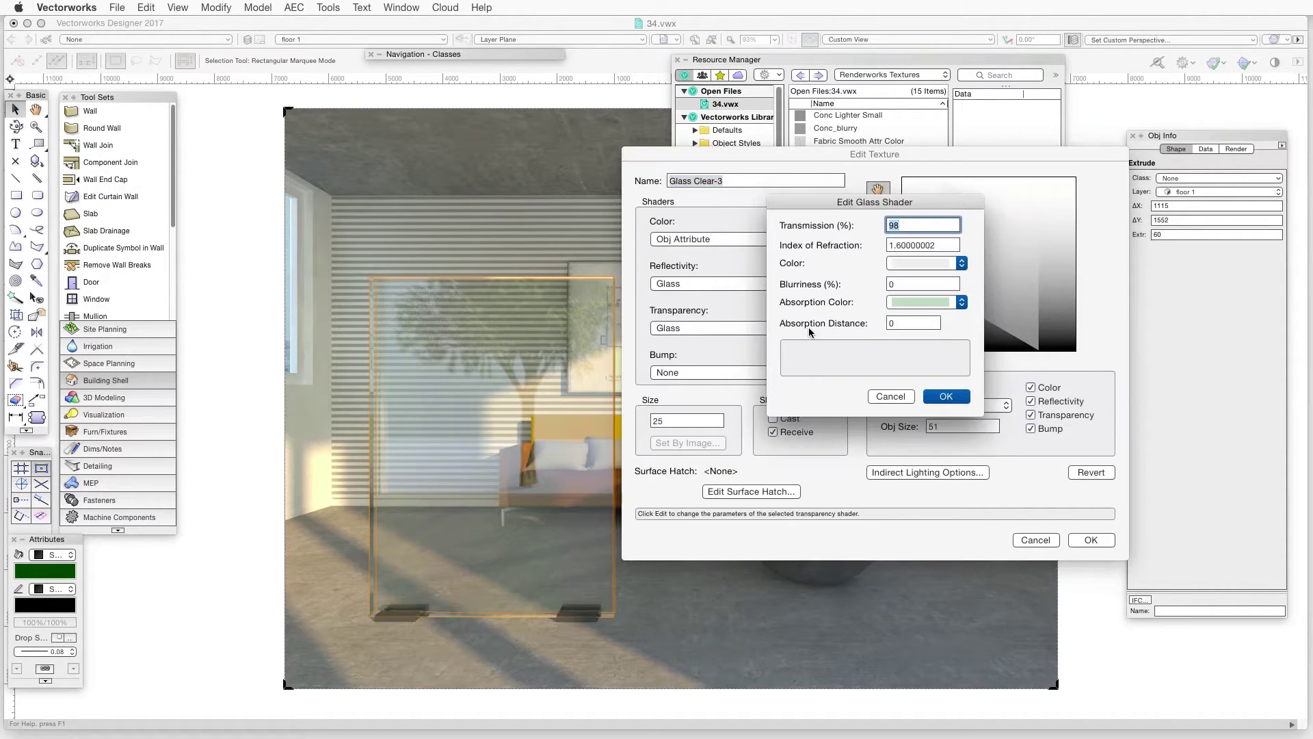
click(901, 285)
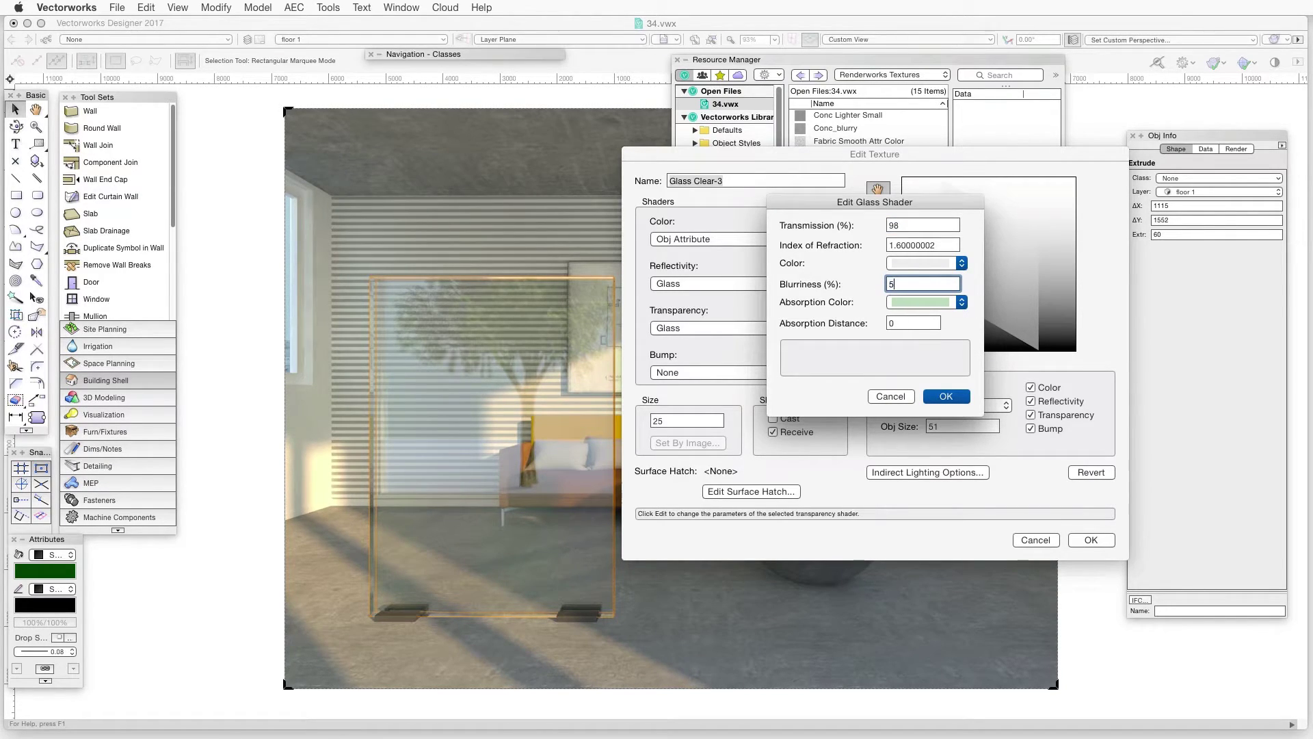
click(955, 399)
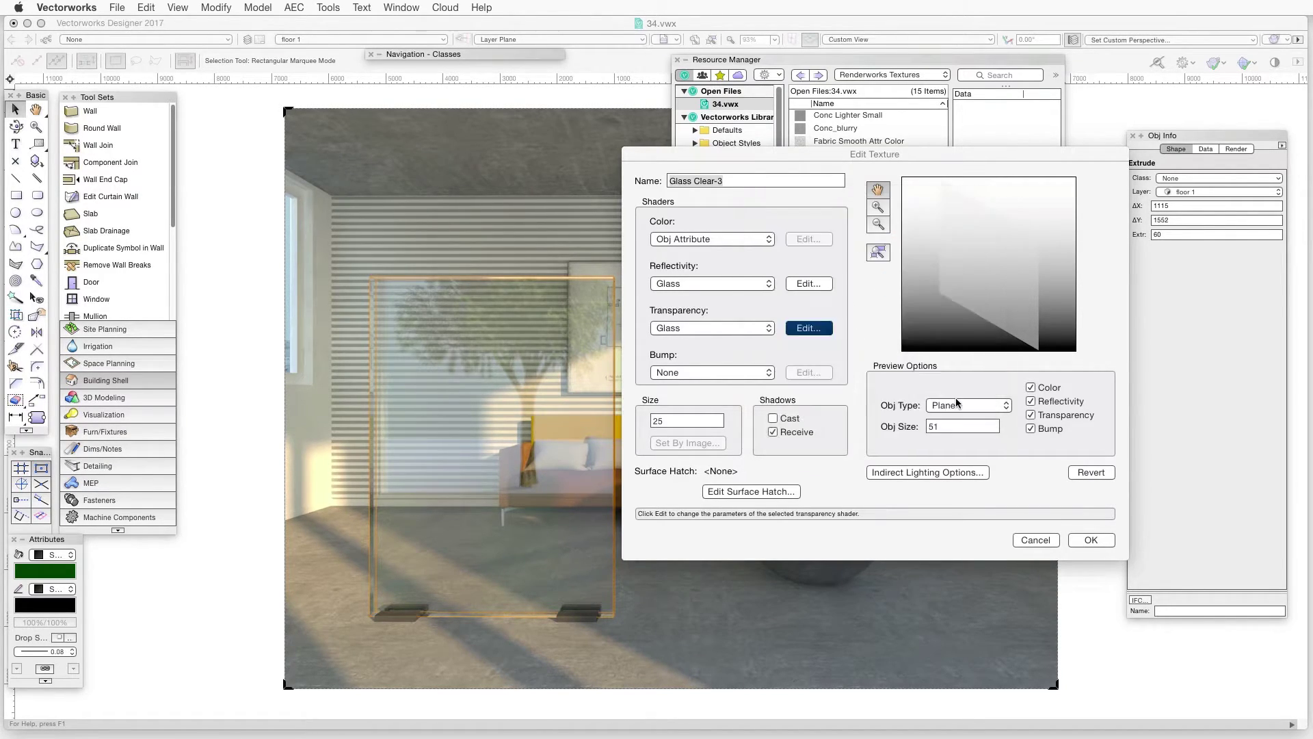
click(1101, 540)
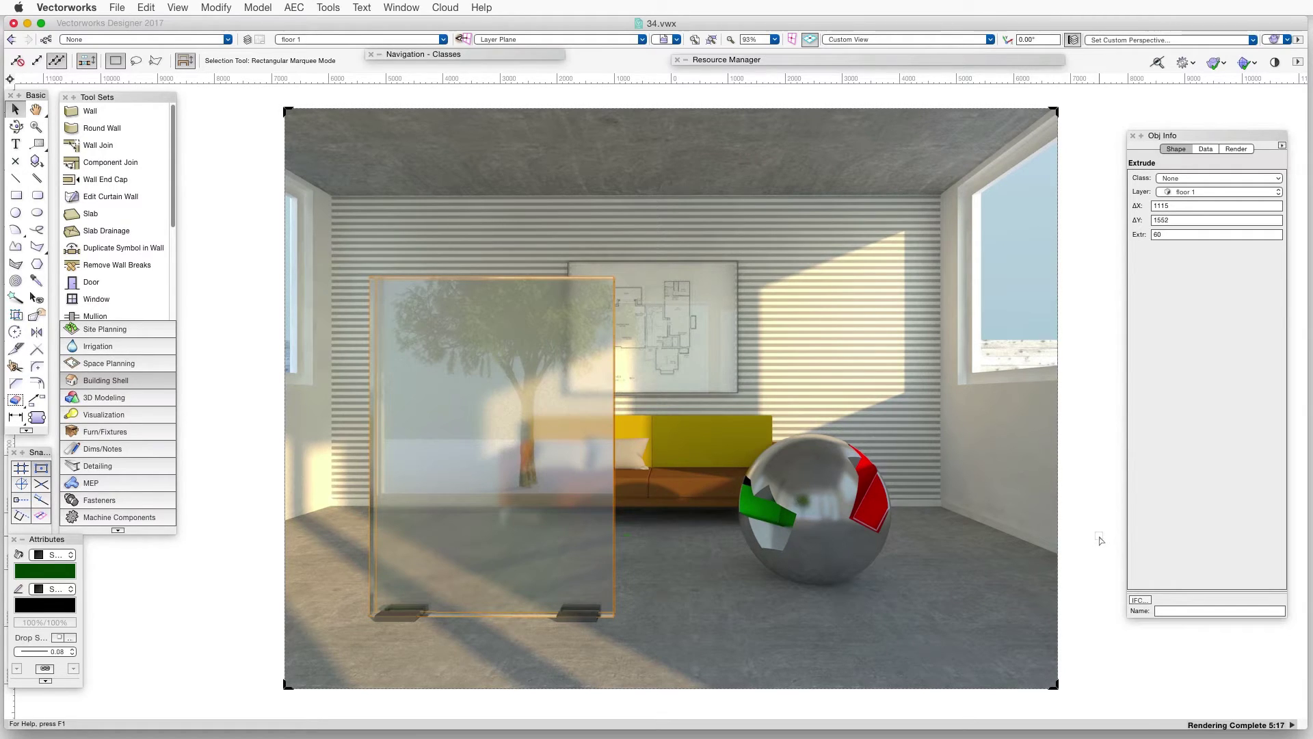
Step: Clear the selection after the frosted-glass render finishes
click(1100, 540)
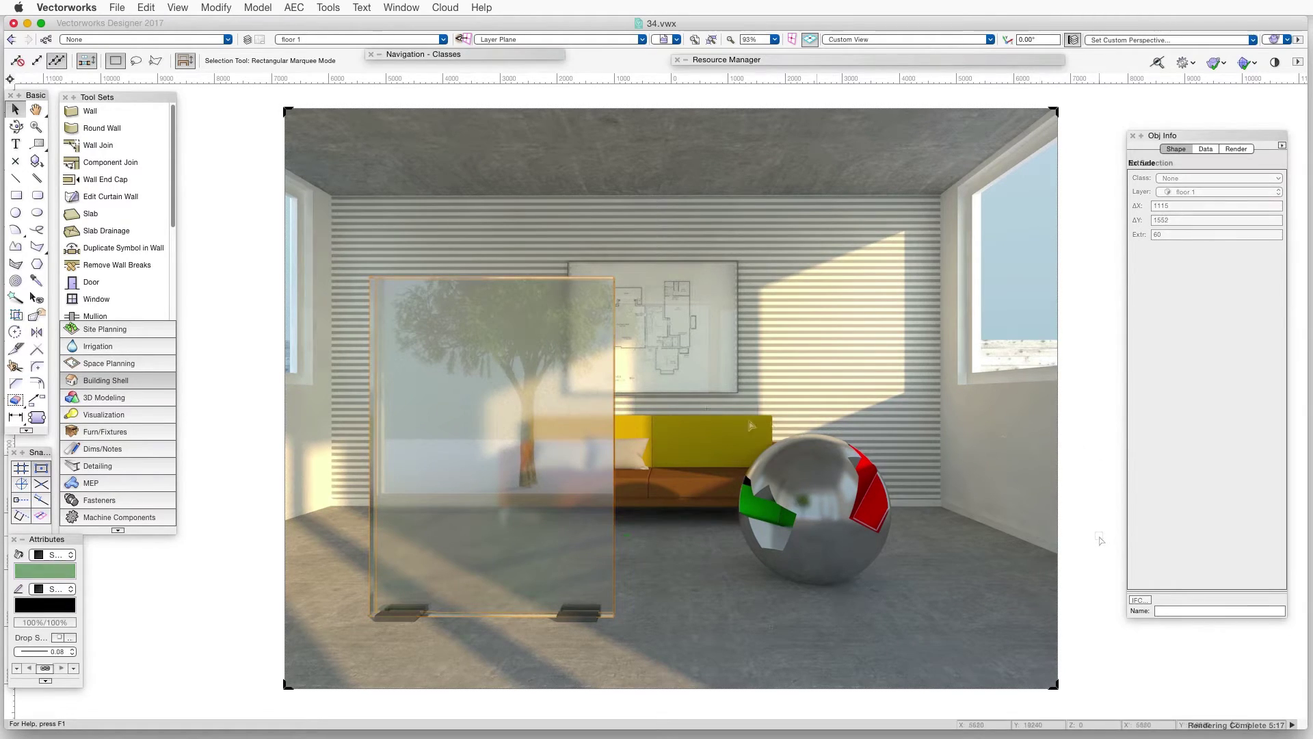
Step: Select the glass panel and locate its texture in the Resource Manager
click(613, 405)
right_click(612, 405)
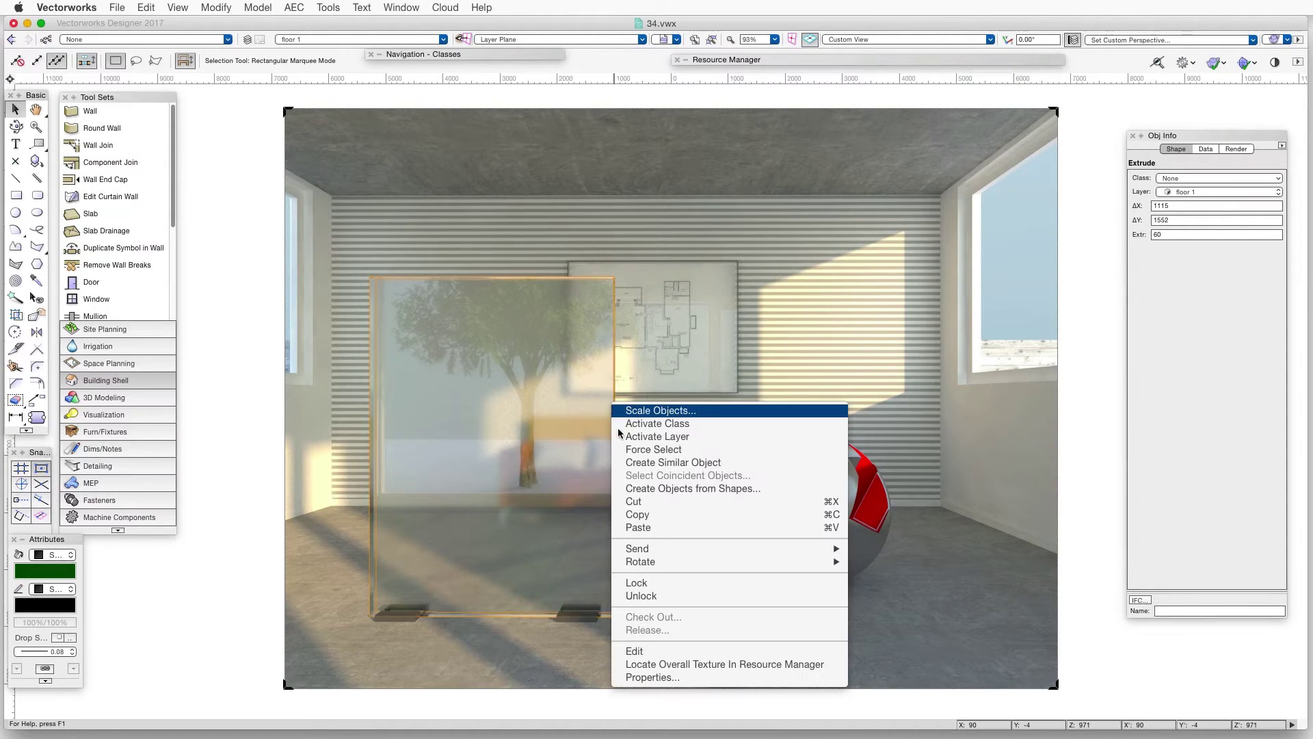
click(677, 664)
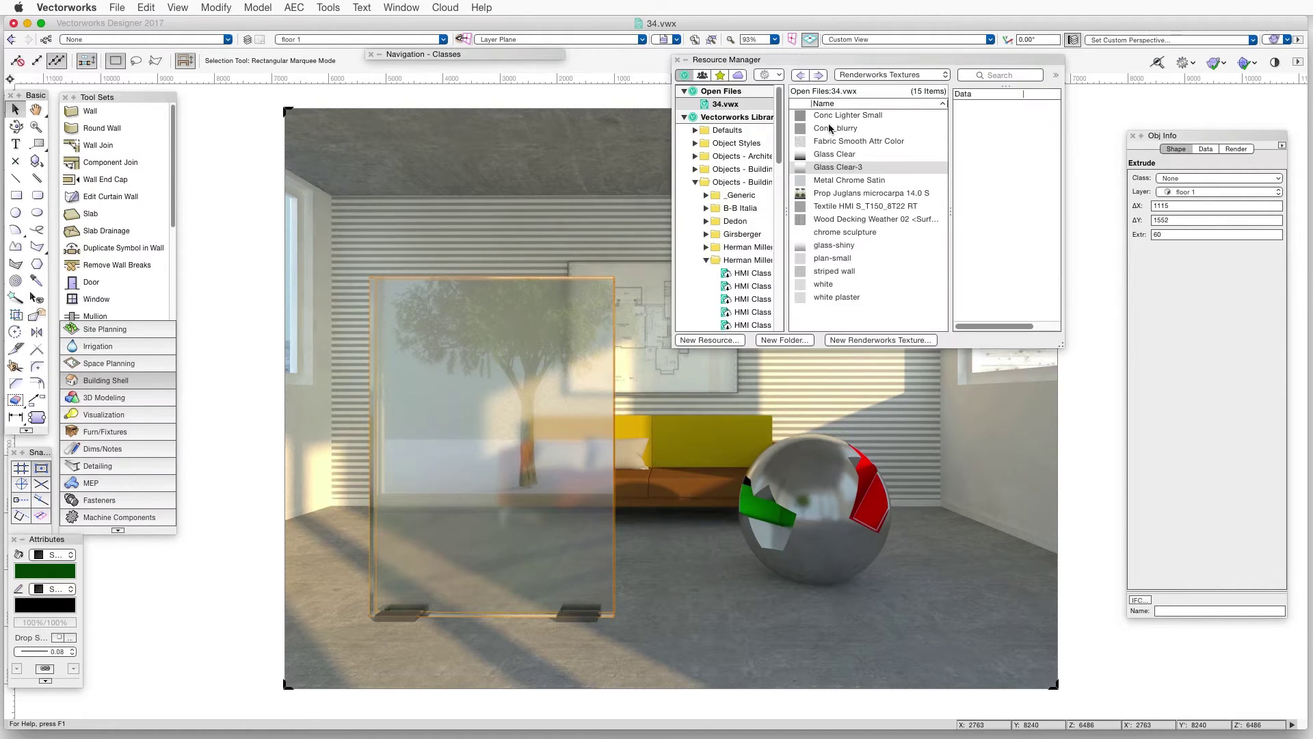
Step: Set Glass Clear-3 reflection blurriness to 8% and apply the texture
right_click(835, 168)
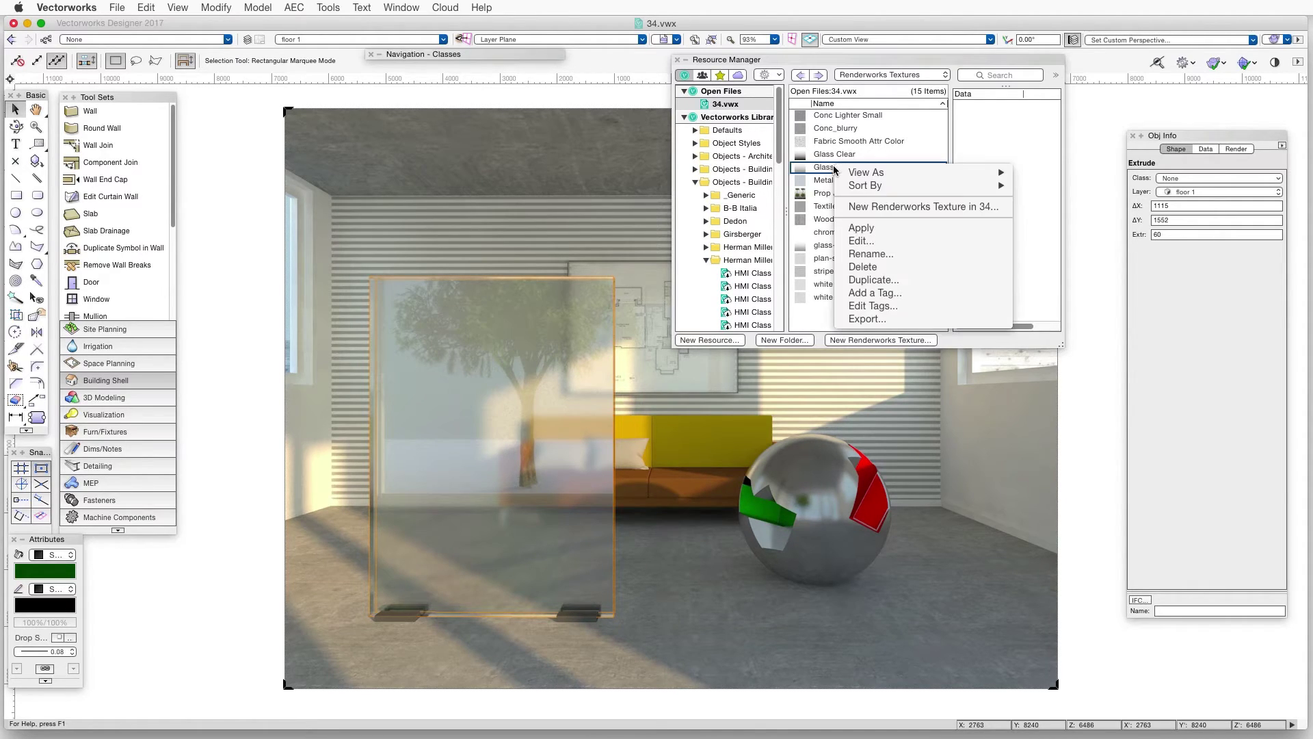
click(860, 243)
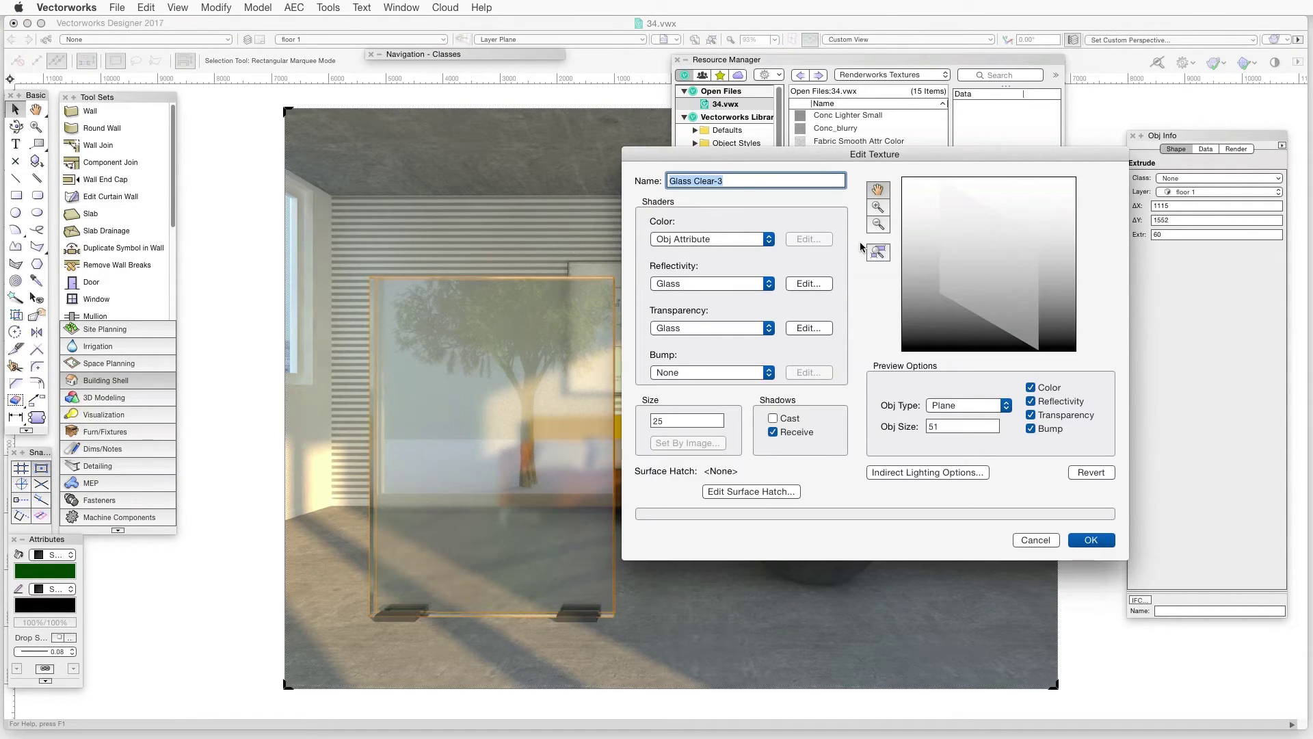
click(807, 283)
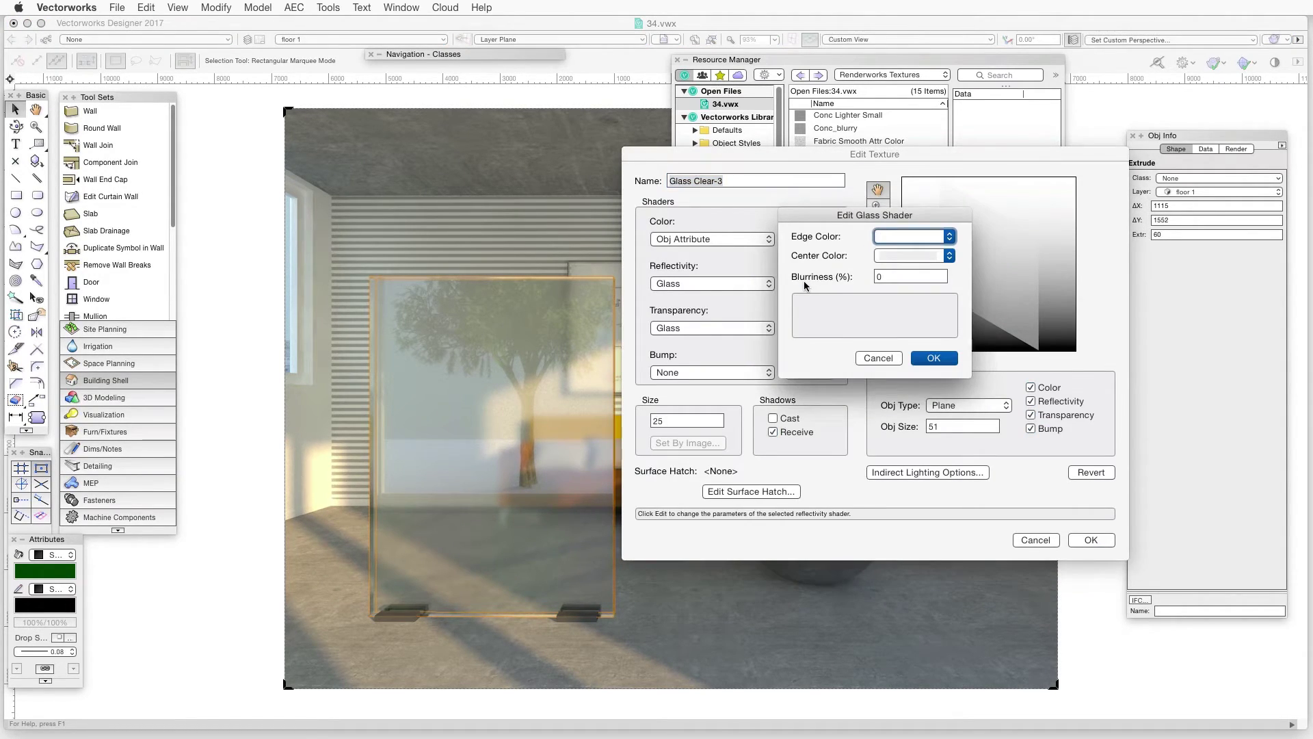
click(903, 276)
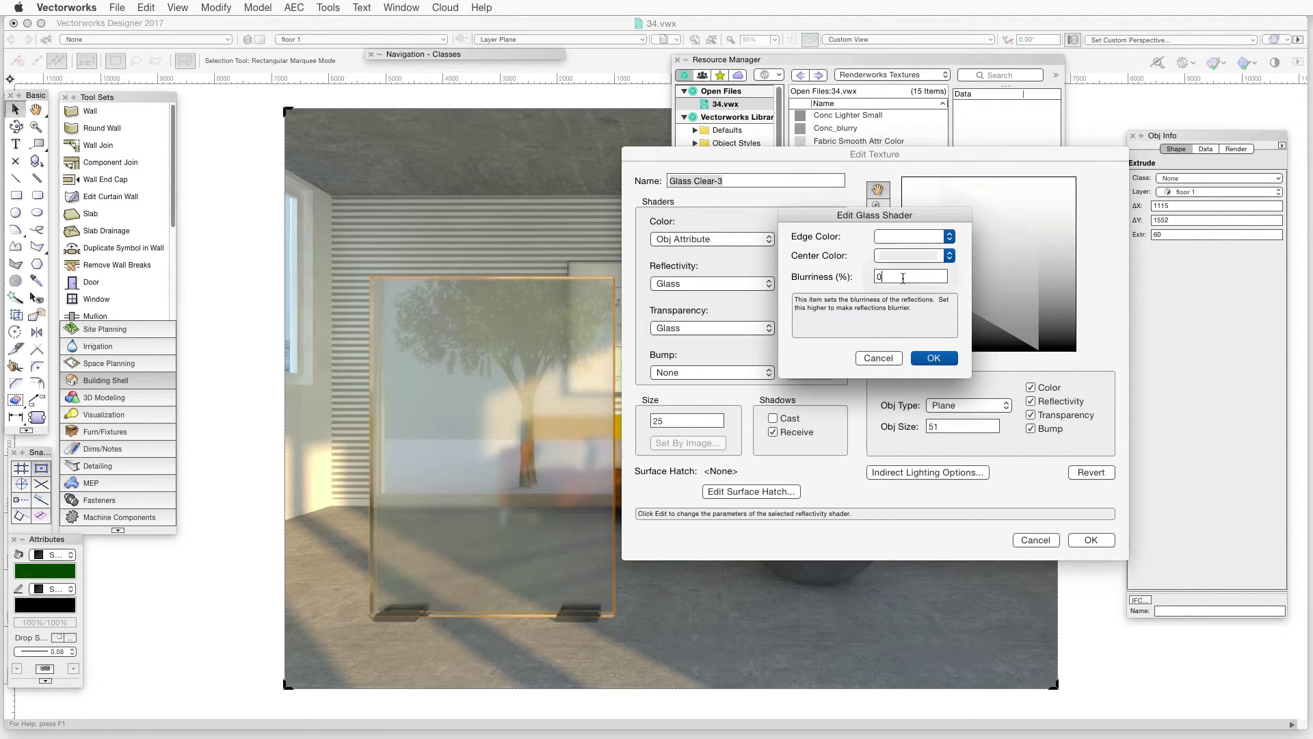
double_click(902, 276)
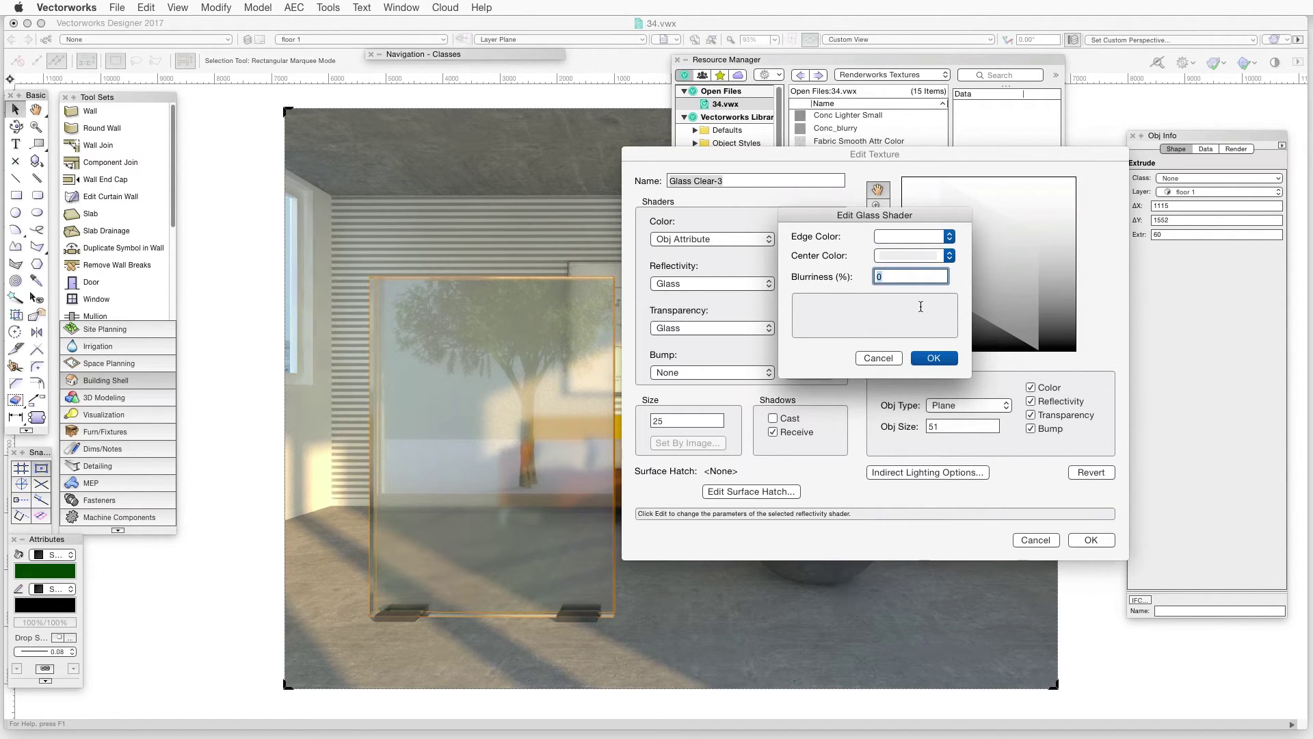
text(8)
click(934, 358)
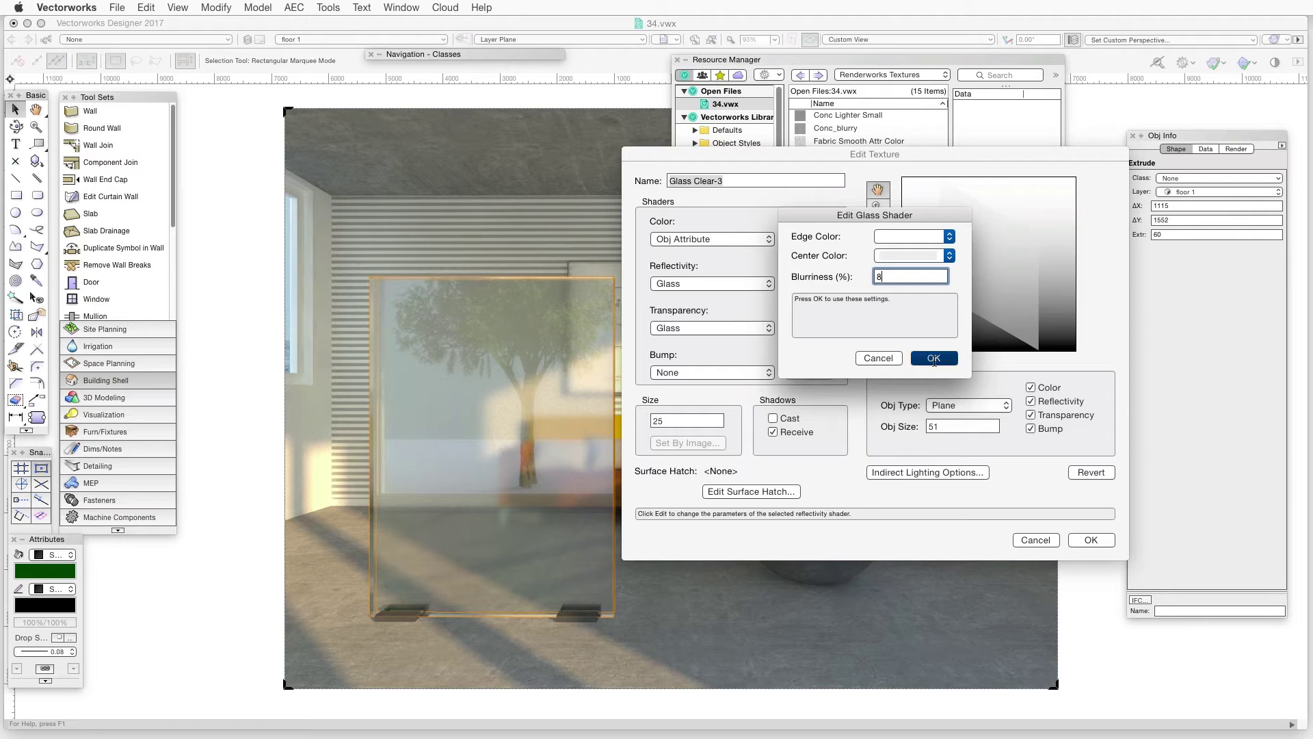
click(1080, 540)
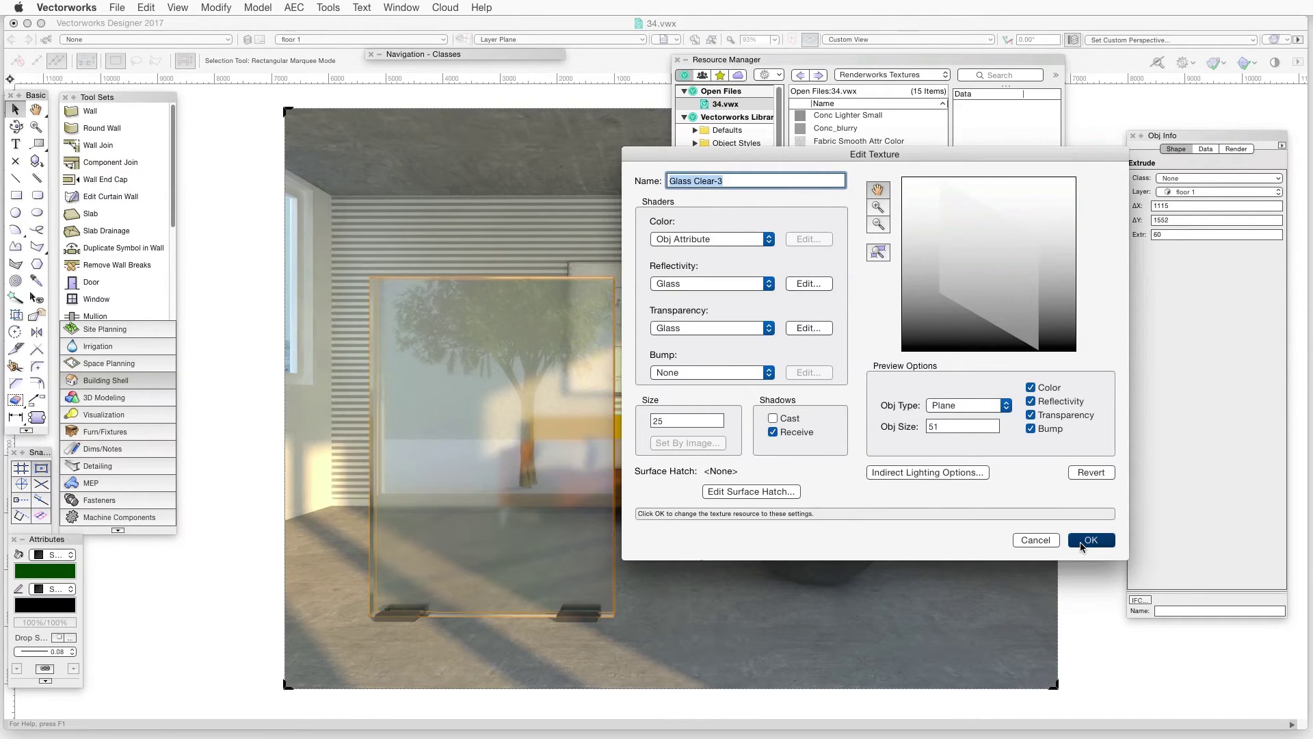
Step: Deselect the glass panel and bring up Custom Renderworks Options with texture Blurriness enabled
click(1084, 573)
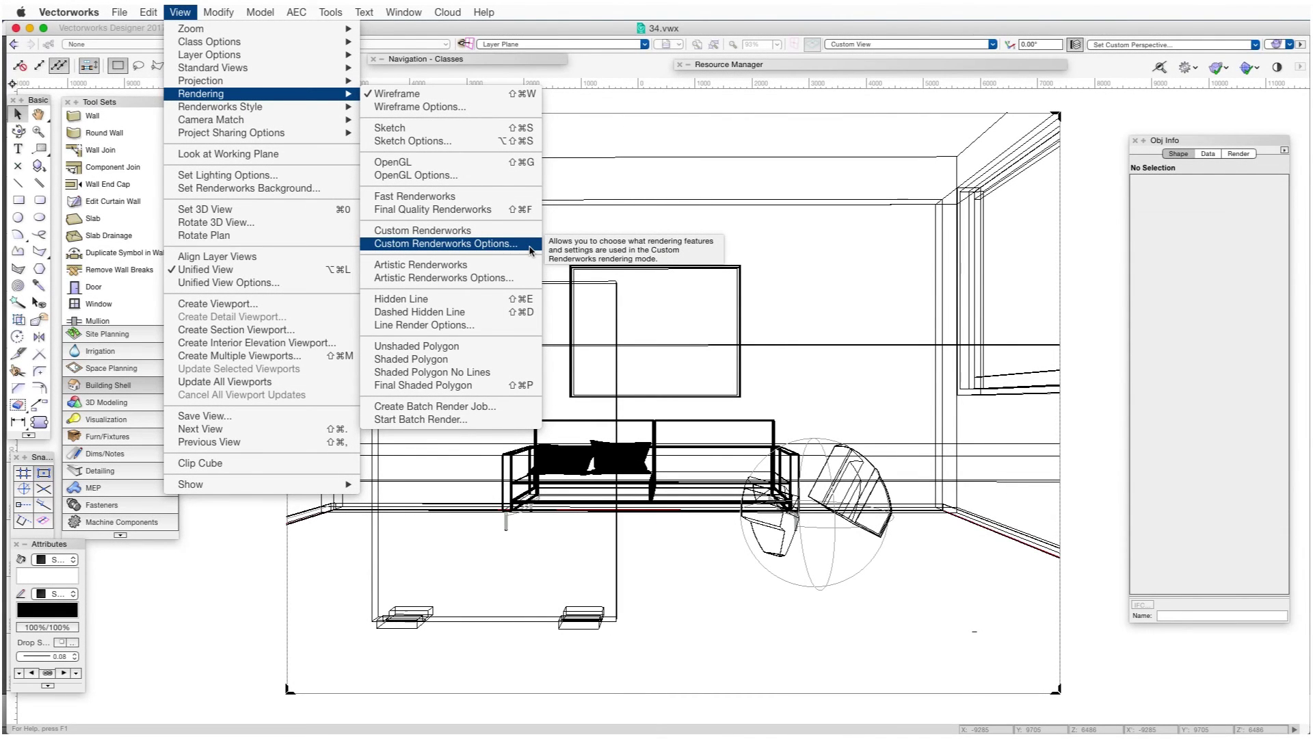
click(531, 251)
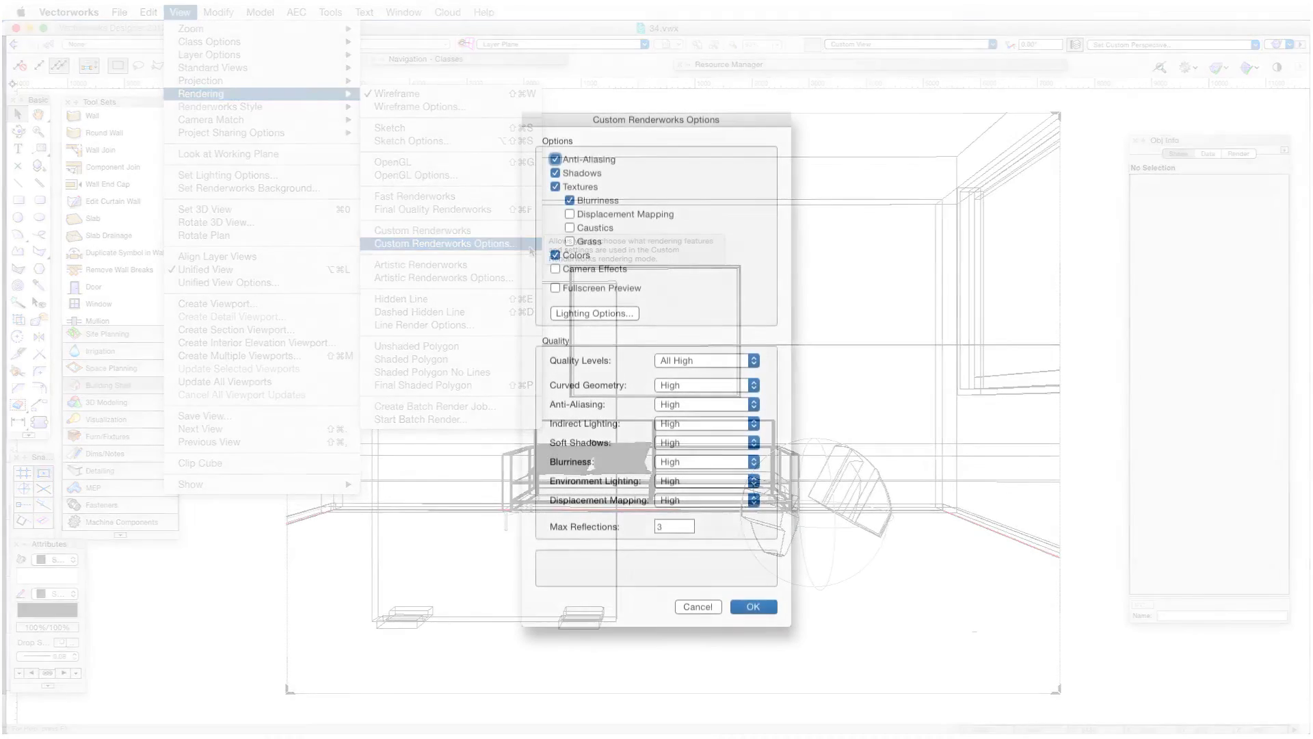